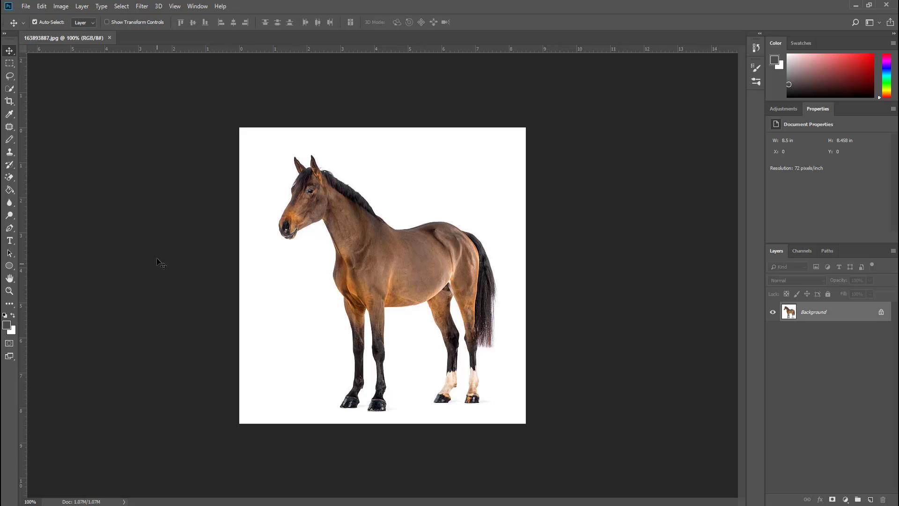
Raise the horse's saturation to +50 with Hue/Saturation
{"action": "left_click", "coordinate": [62, 8]}
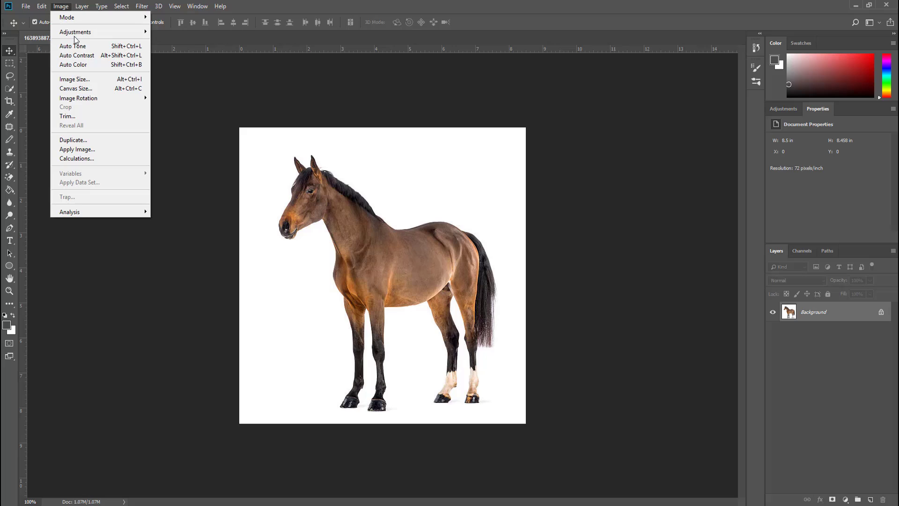
{"action": "mouse_move", "coordinate": [76, 32]}
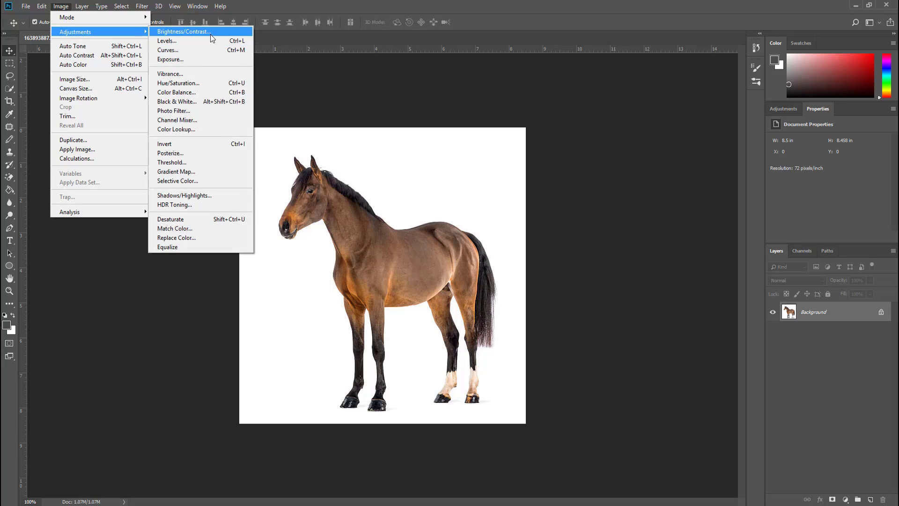
{"action": "left_click", "coordinate": [202, 85]}
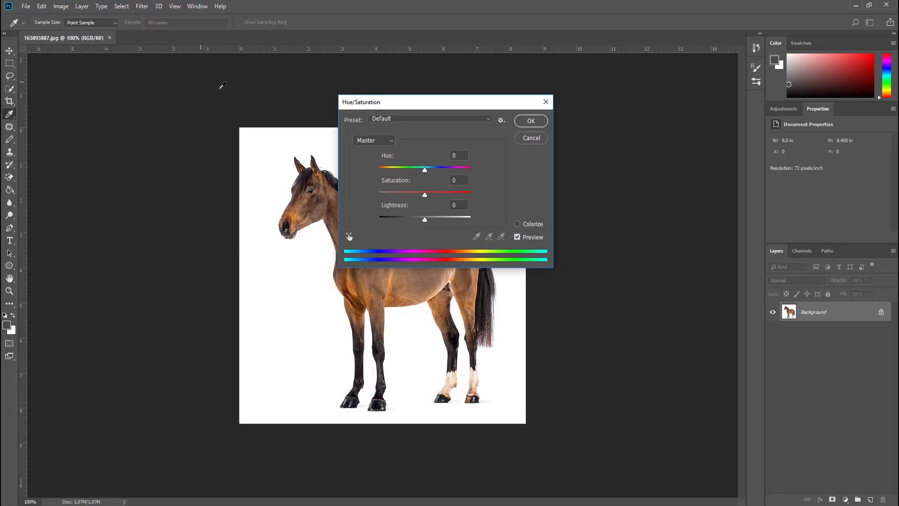
{"action": "left_click_drag", "start_coordinate": [431, 106], "coordinate": [580, 169]}
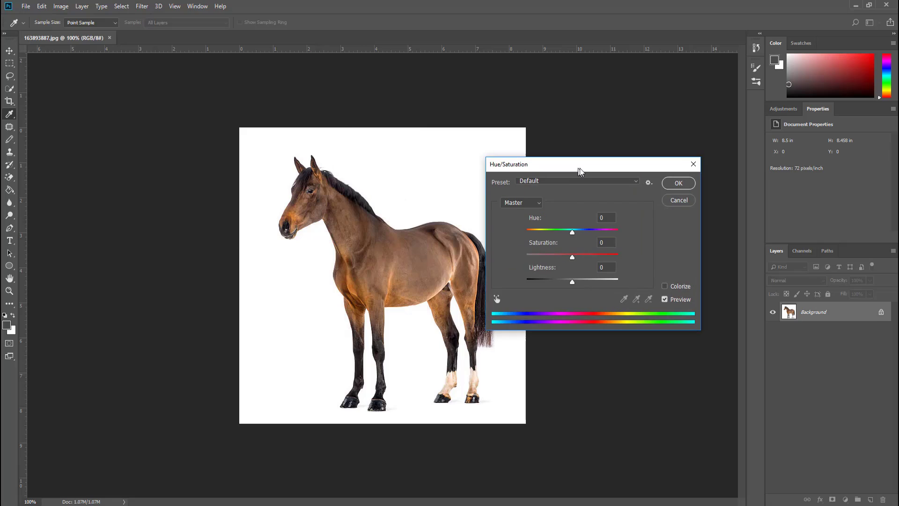
{"action": "left_click_drag", "start_coordinate": [574, 260], "coordinate": [598, 262]}
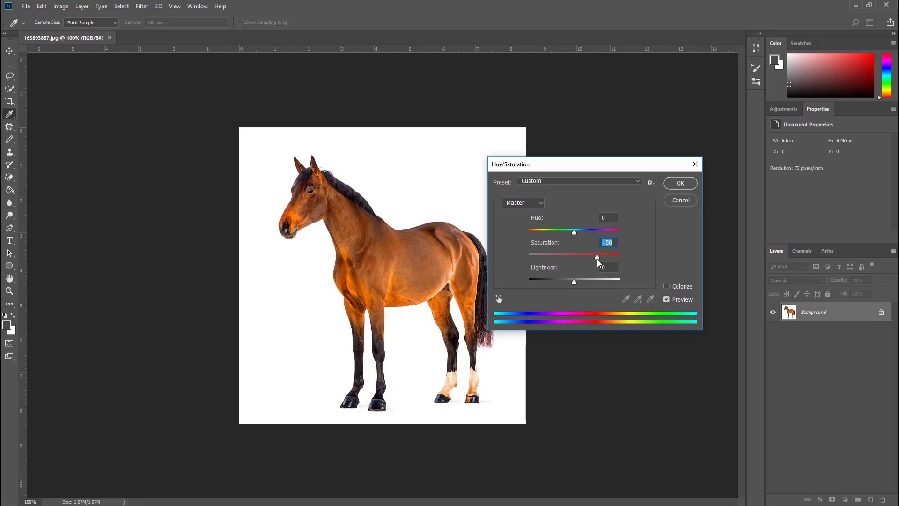
{"action": "left_click", "coordinate": [670, 184]}
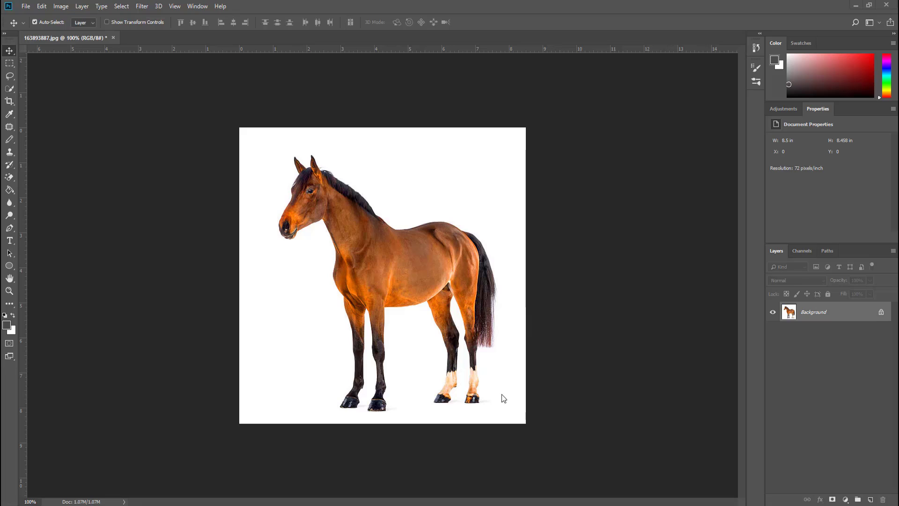
Convert to Indexed Color: Local (Selective), 10 colours, Forced None, no transparency, no dither
{"action": "left_click", "coordinate": [60, 6]}
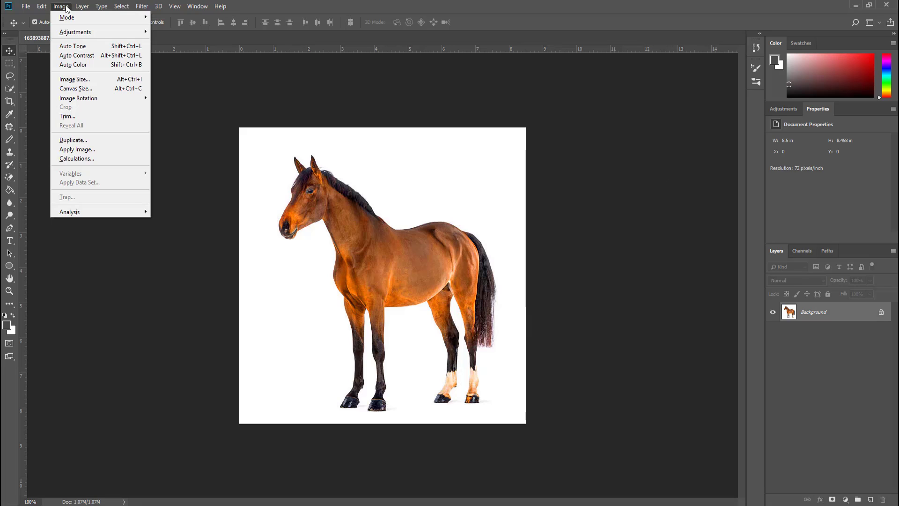
{"action": "mouse_move", "coordinate": [67, 17]}
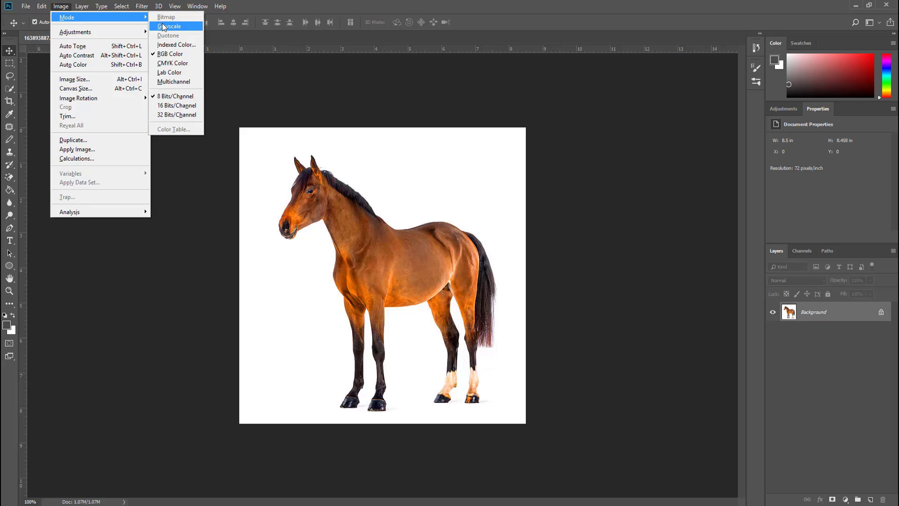
{"action": "left_click", "coordinate": [175, 46]}
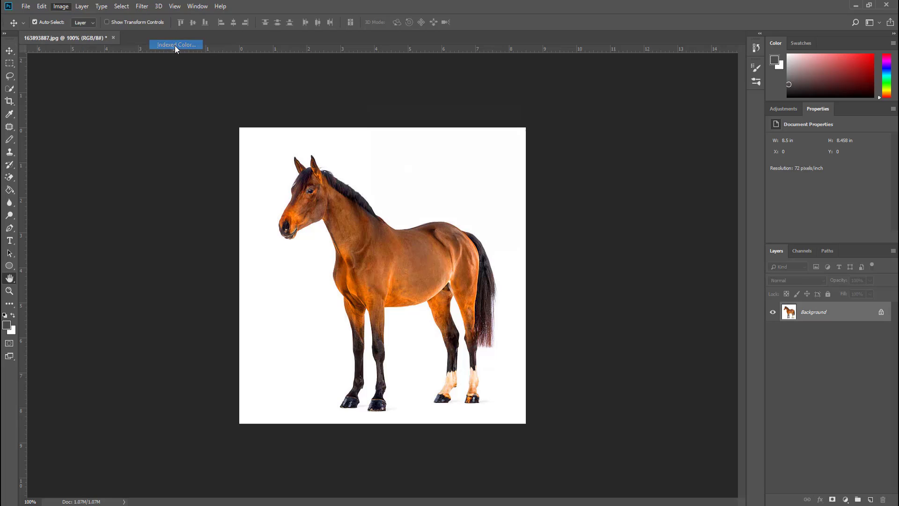
{"action": "left_click_drag", "start_coordinate": [416, 109], "coordinate": [556, 124]}
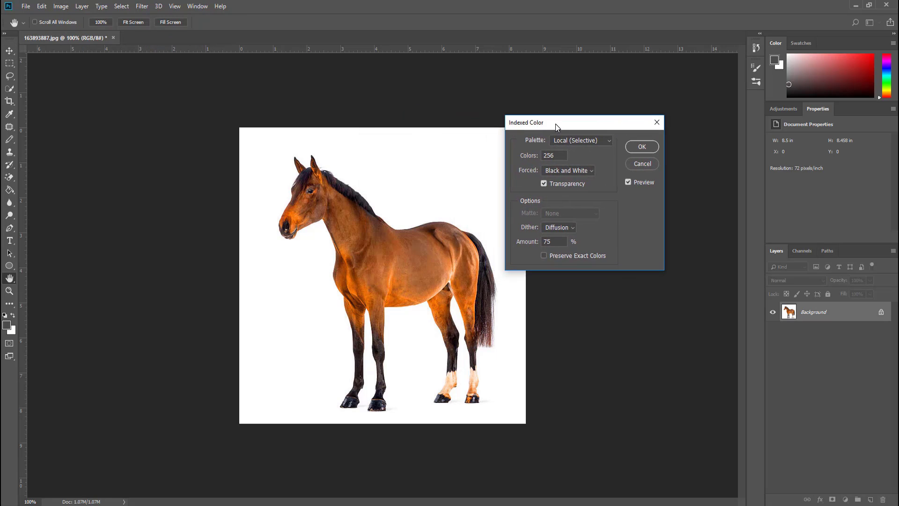
{"action": "left_click", "coordinate": [605, 141]}
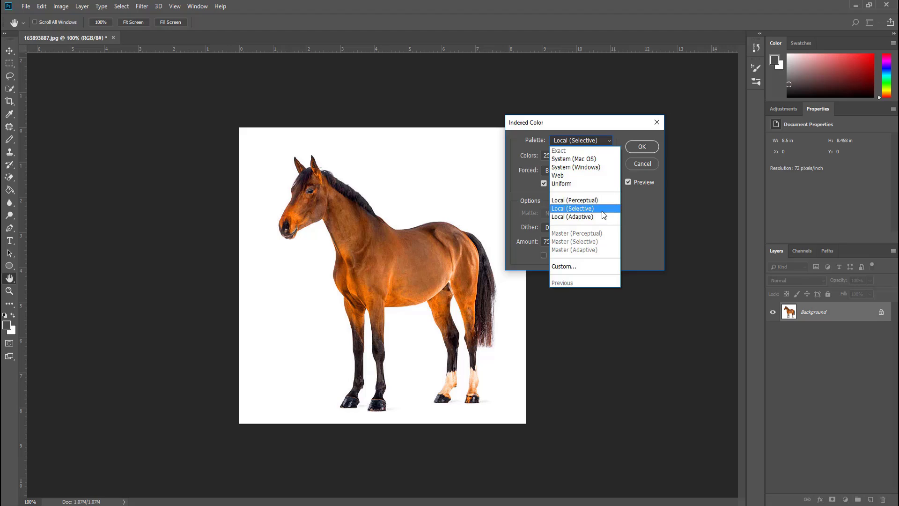
{"action": "left_click", "coordinate": [598, 214]}
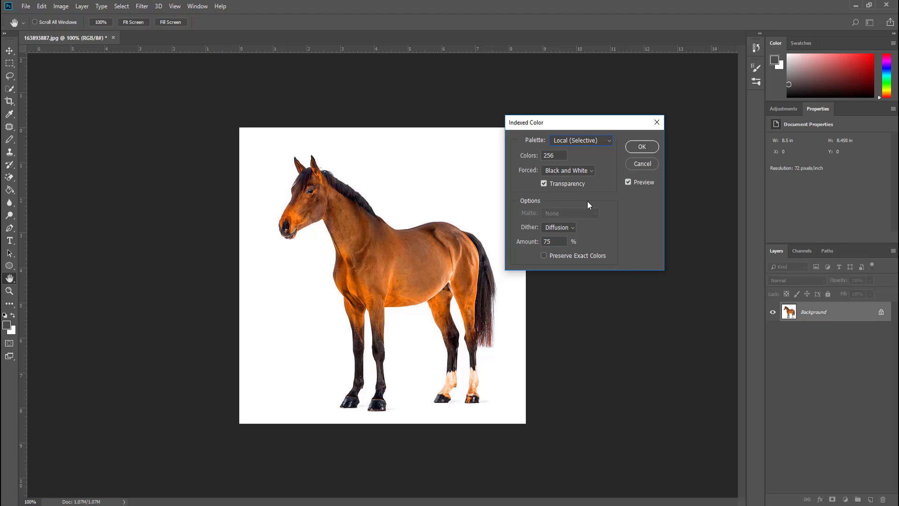
{"action": "double_click", "coordinate": [559, 156]}
{"action": "type", "text": "10"}
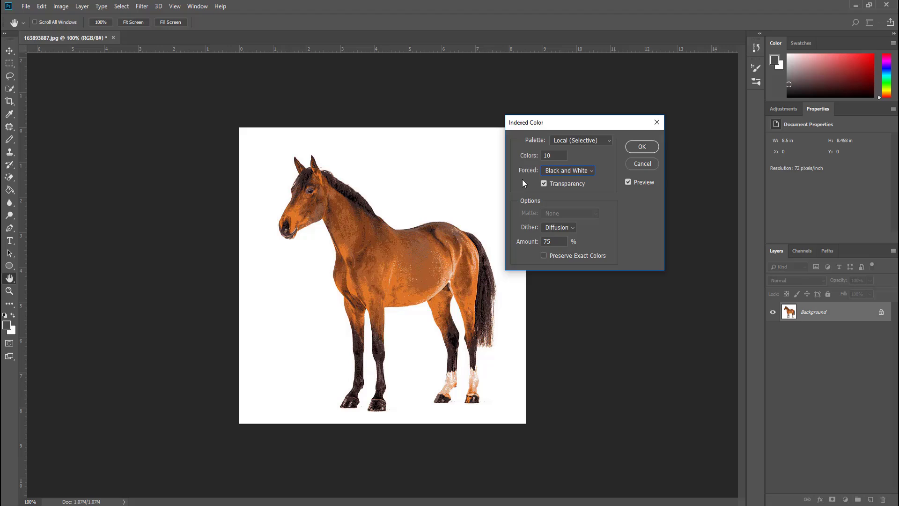
{"action": "left_click", "coordinate": [587, 173]}
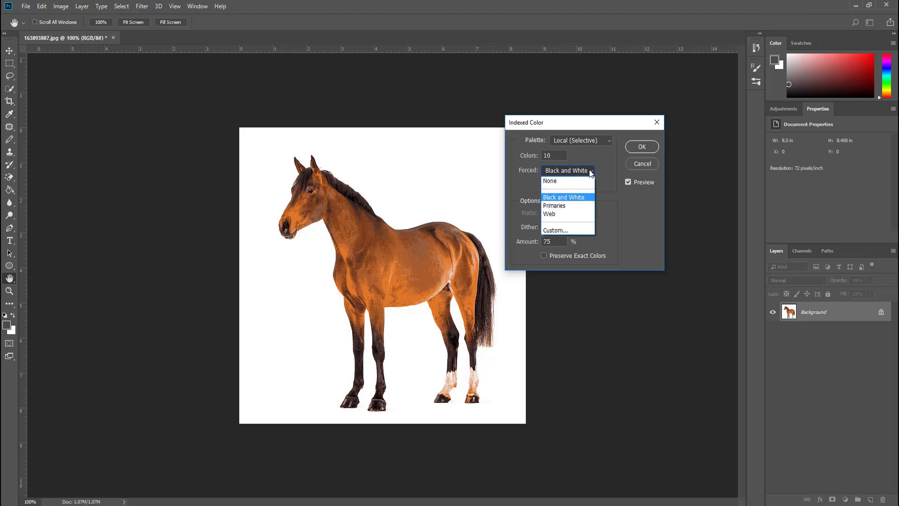
{"action": "left_click", "coordinate": [559, 181]}
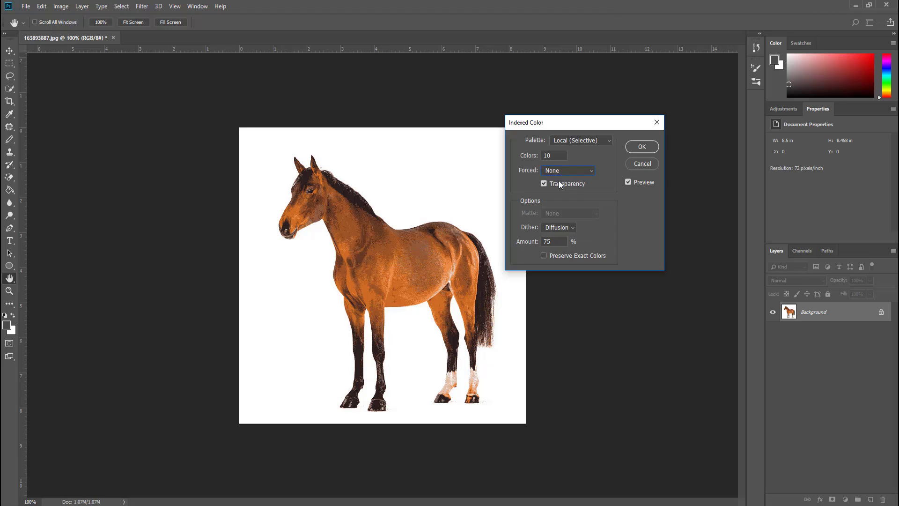
{"action": "left_click", "coordinate": [543, 184]}
{"action": "left_click", "coordinate": [572, 228]}
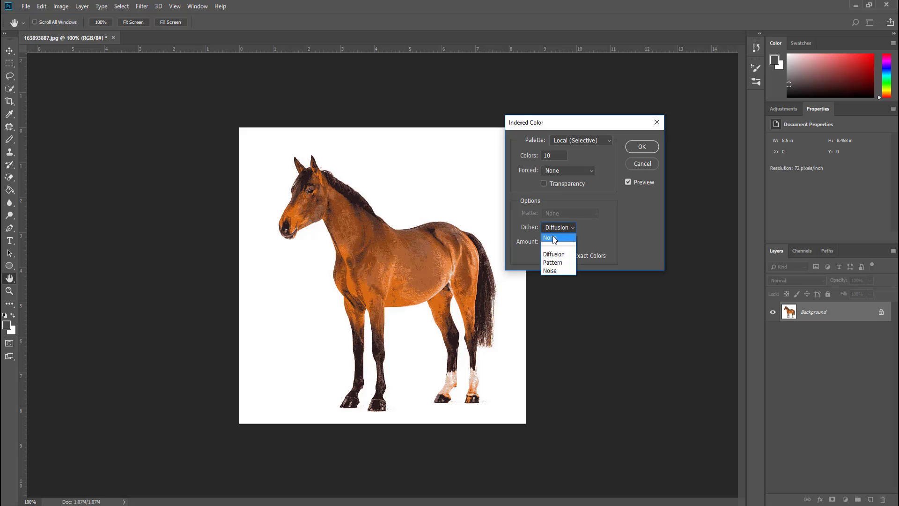
{"action": "left_click", "coordinate": [553, 238]}
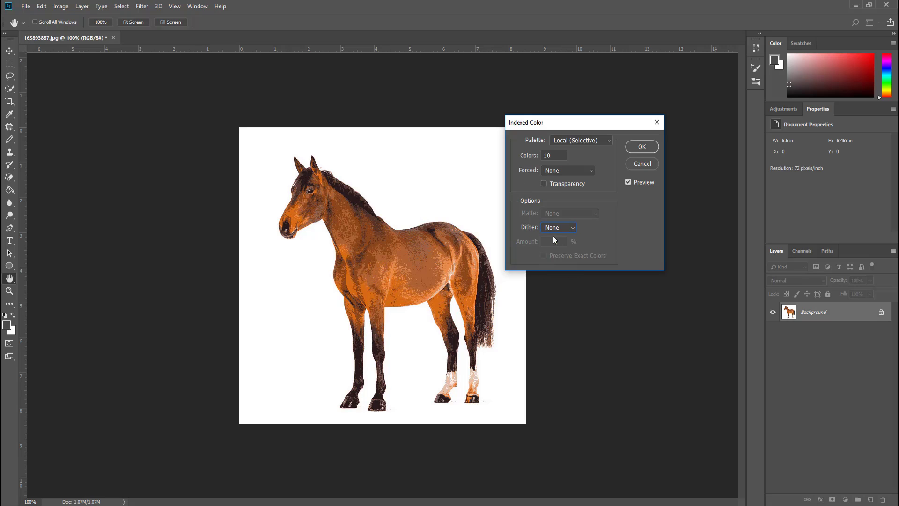
{"action": "left_click", "coordinate": [631, 145]}
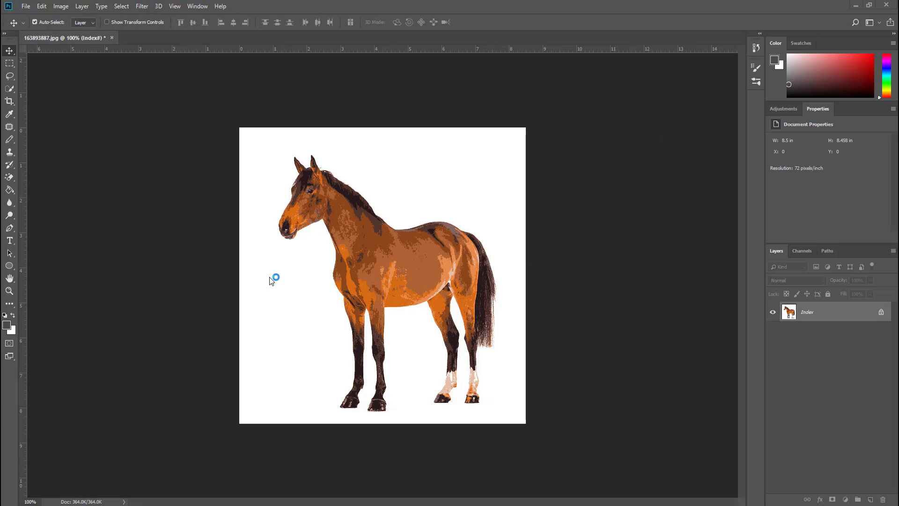
Resize the image to 100 px wide with Automatic resampling
{"action": "left_click", "coordinate": [61, 8]}
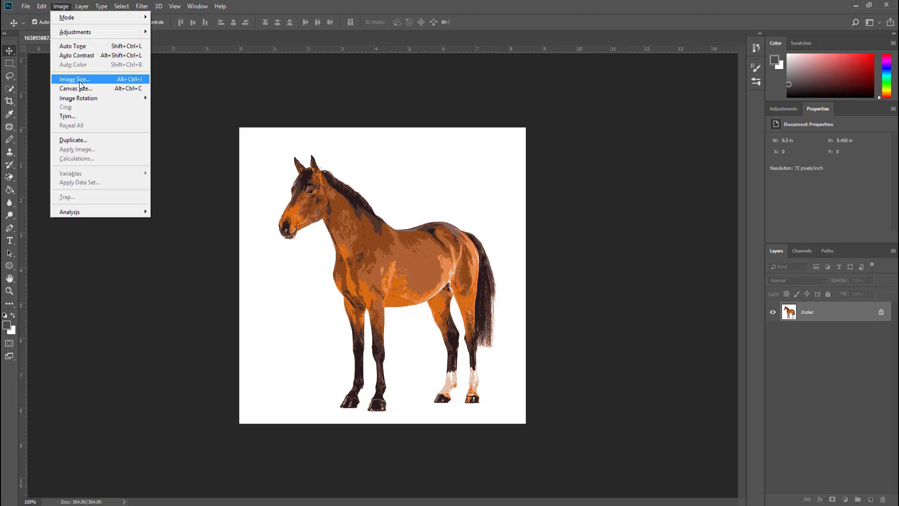
{"action": "left_click", "coordinate": [80, 79]}
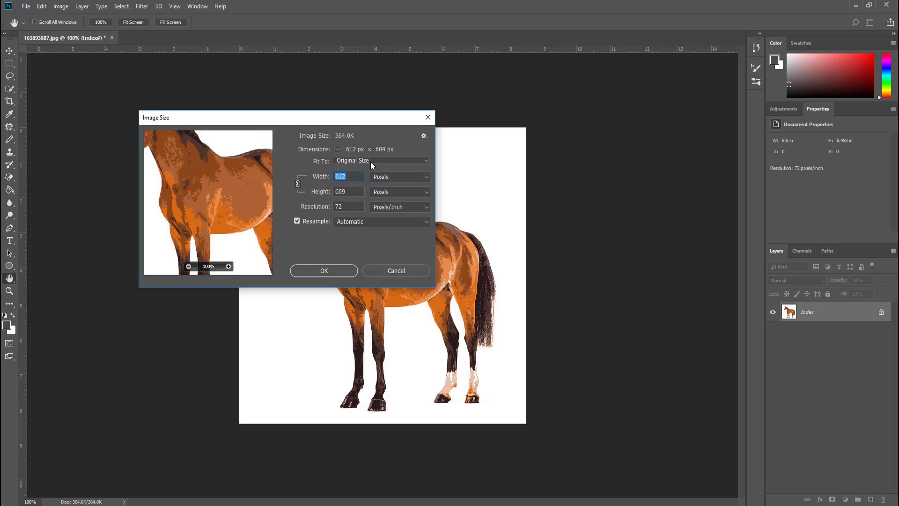
{"action": "left_click", "coordinate": [409, 160]}
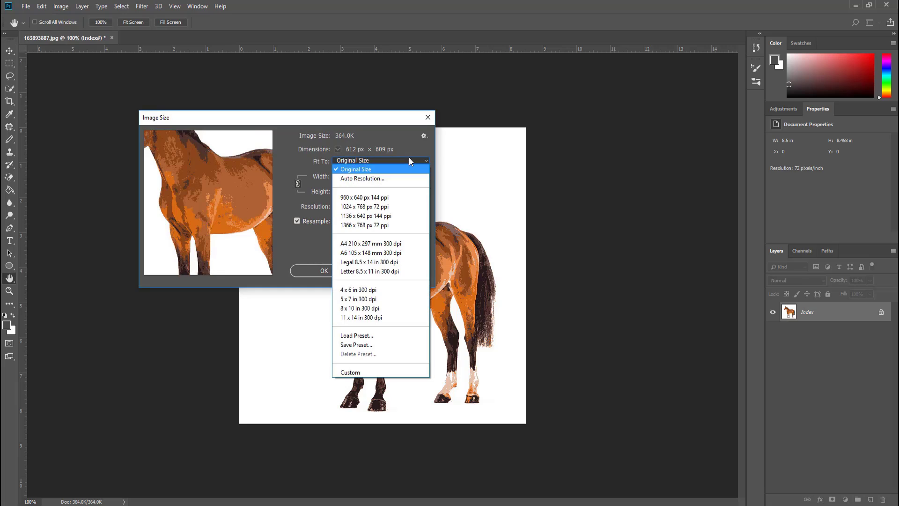
{"action": "left_click", "coordinate": [375, 179]}
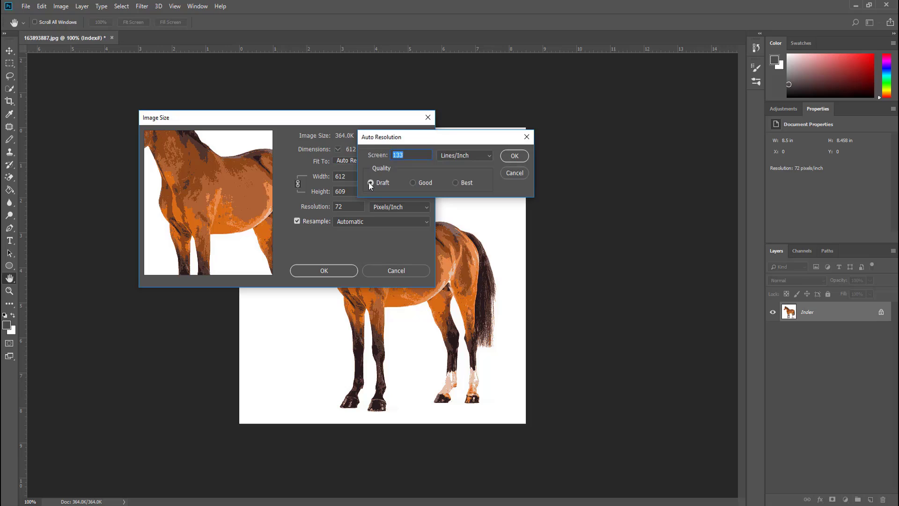
{"action": "left_click", "coordinate": [513, 156]}
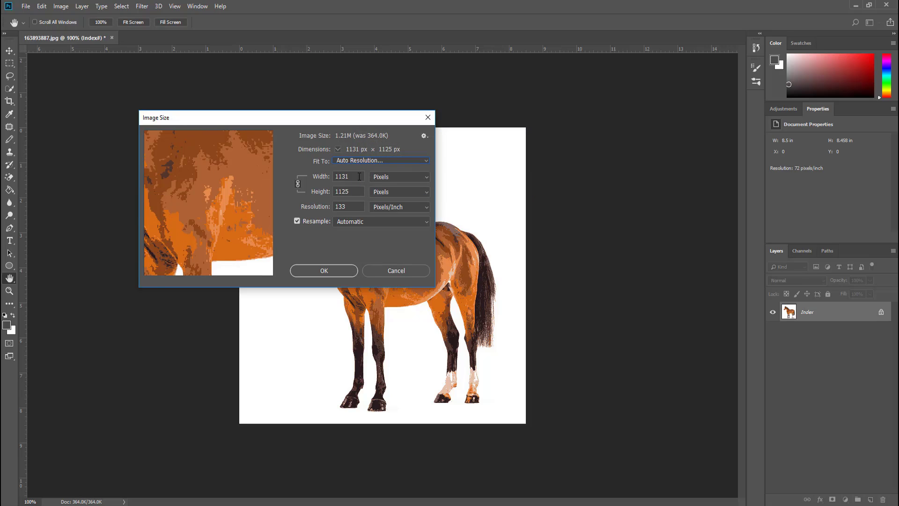
{"action": "left_click_drag", "start_coordinate": [359, 176], "coordinate": [306, 174]}
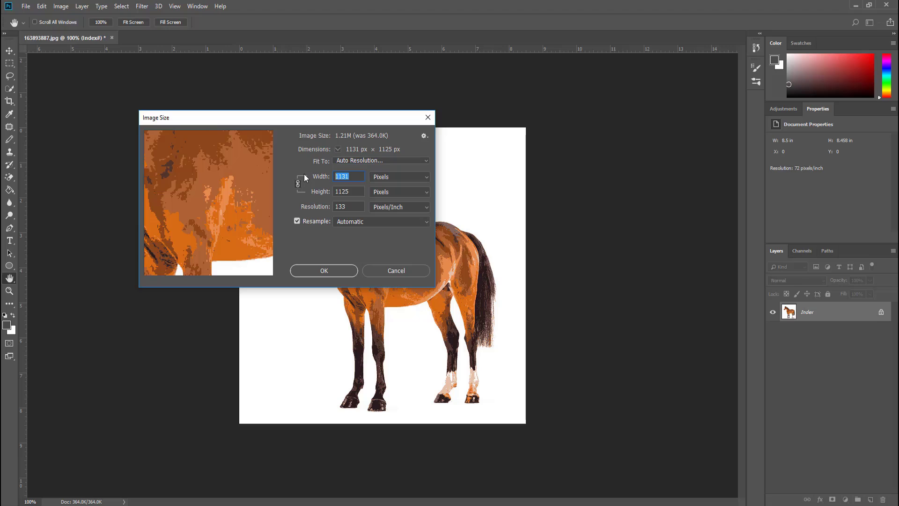
{"action": "type", "text": "100"}
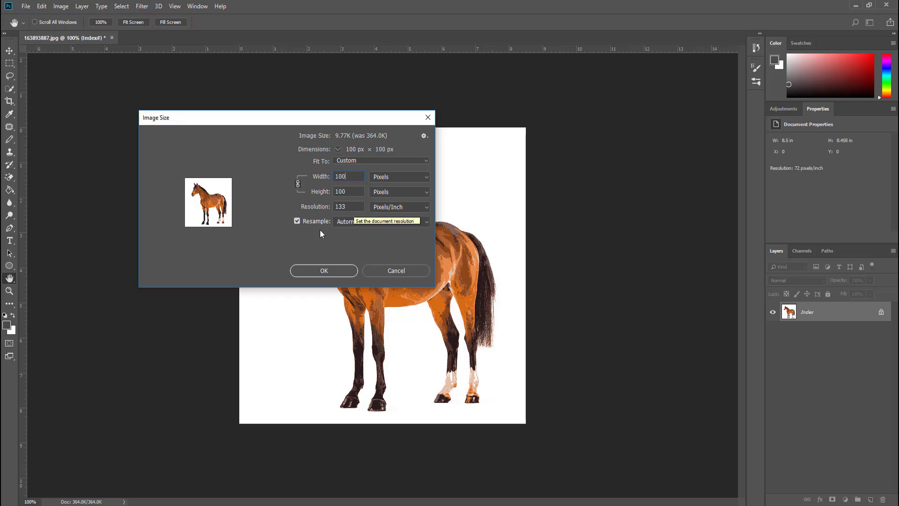
{"action": "left_click", "coordinate": [348, 221]}
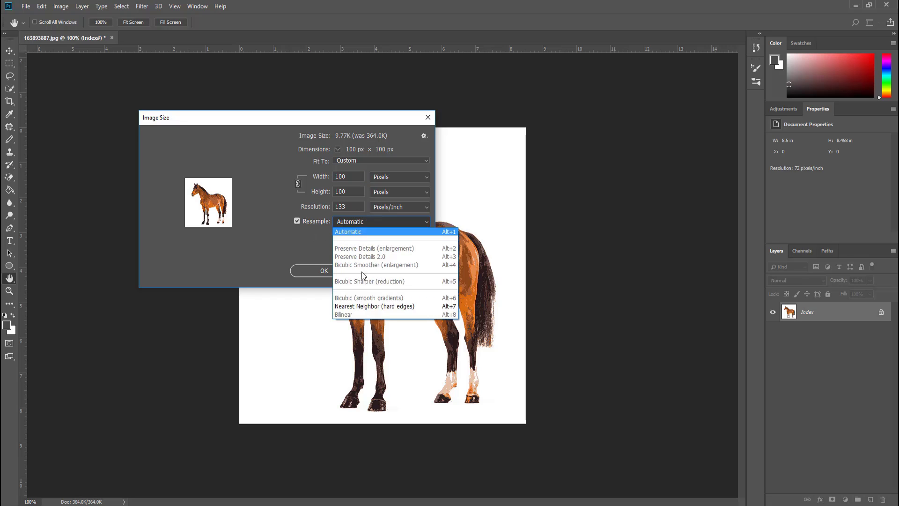
{"action": "left_click", "coordinate": [349, 233]}
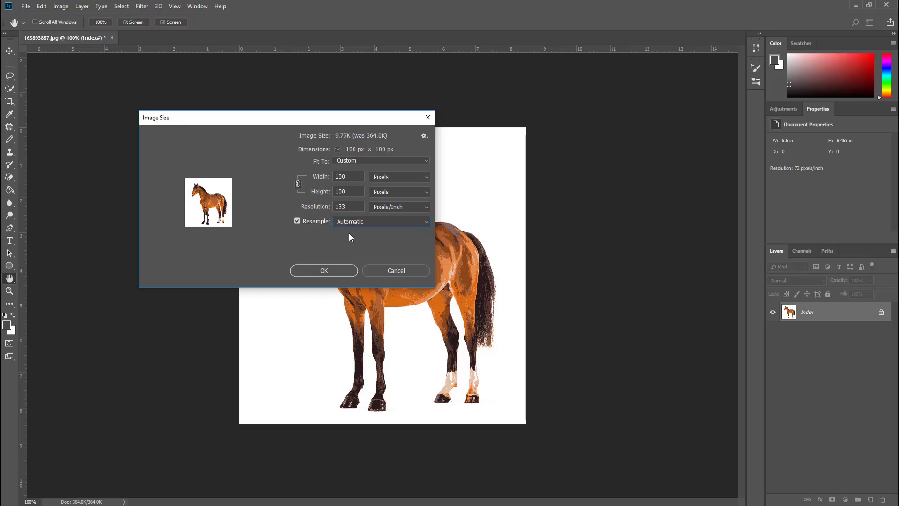
{"action": "left_click", "coordinate": [328, 272]}
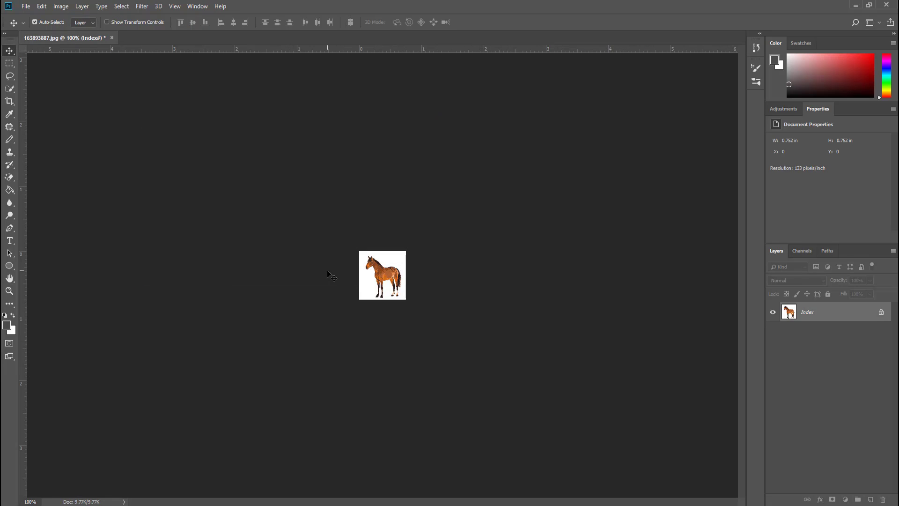
Zoom in until the horse's individual pixels are visible
{"action": "key", "text": "ctrl"}
{"action": "key", "text": "ctrl+plus"}
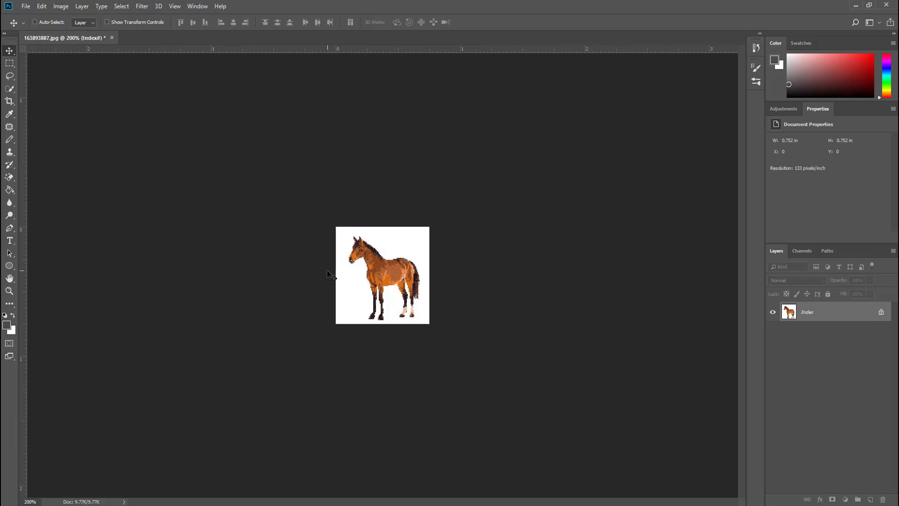
{"action": "key", "text": "ctrl+plus"}
{"action": "key", "text": "ctrl+plus"}
{"action": "key", "text": "ctrl+plus"}
{"action": "key", "text": "ctrl+plus"}
{"action": "key", "text": "ctrl+plus"}
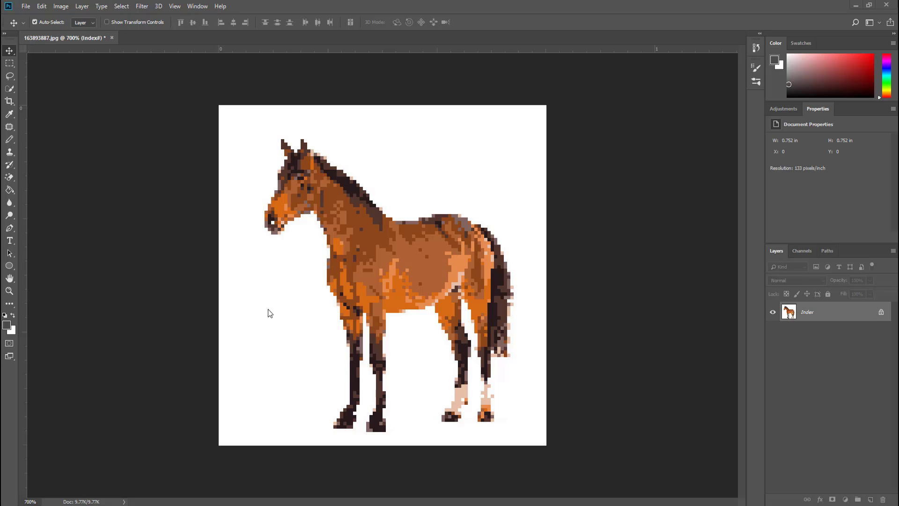
Switch the image to RGB Color and unlock the Background as Layer 0
{"action": "left_click", "coordinate": [60, 7]}
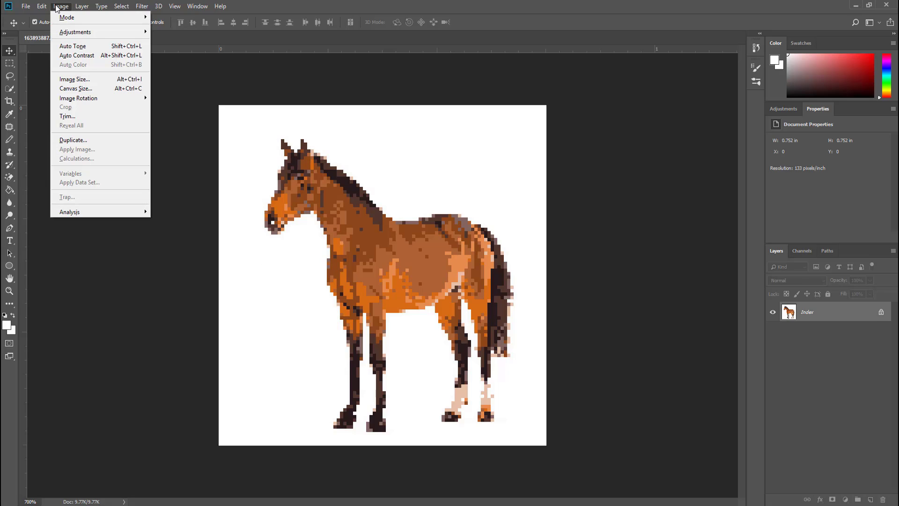
{"action": "mouse_move", "coordinate": [66, 17]}
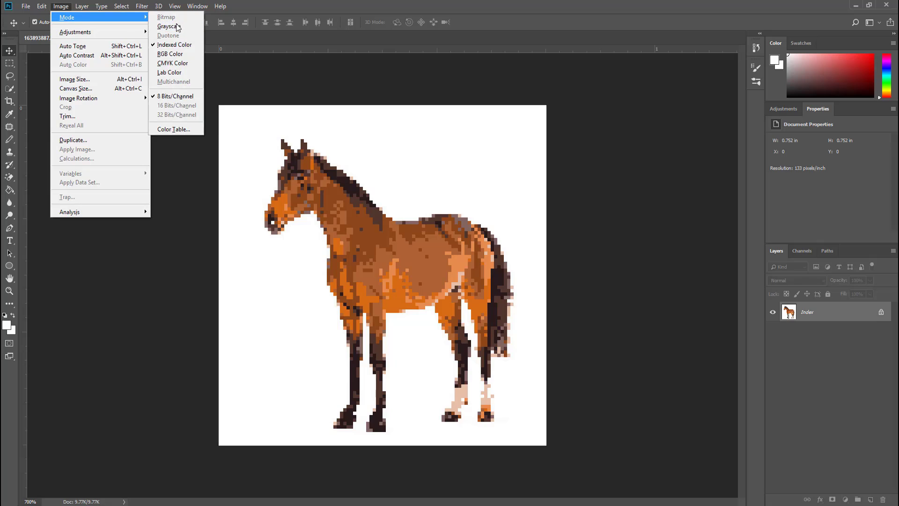
{"action": "left_click", "coordinate": [175, 54]}
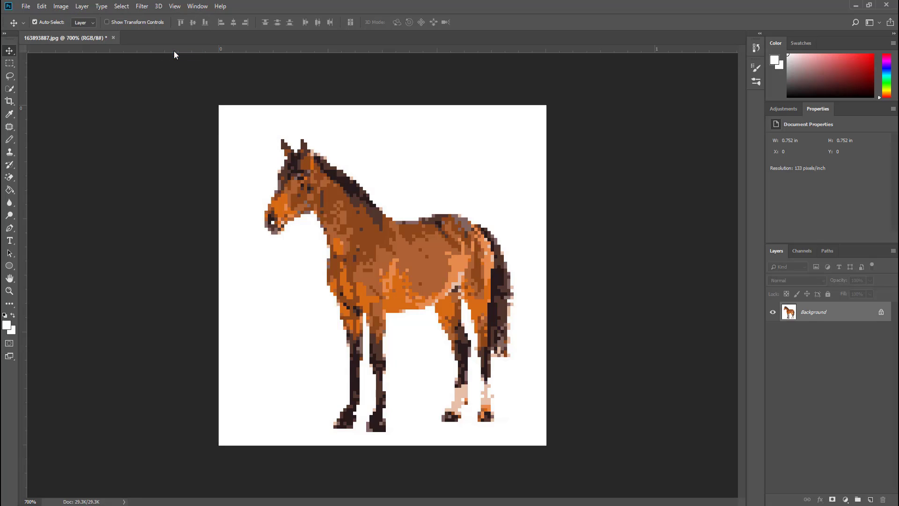
{"action": "left_click", "coordinate": [881, 315]}
{"action": "double_click", "coordinate": [882, 313]}
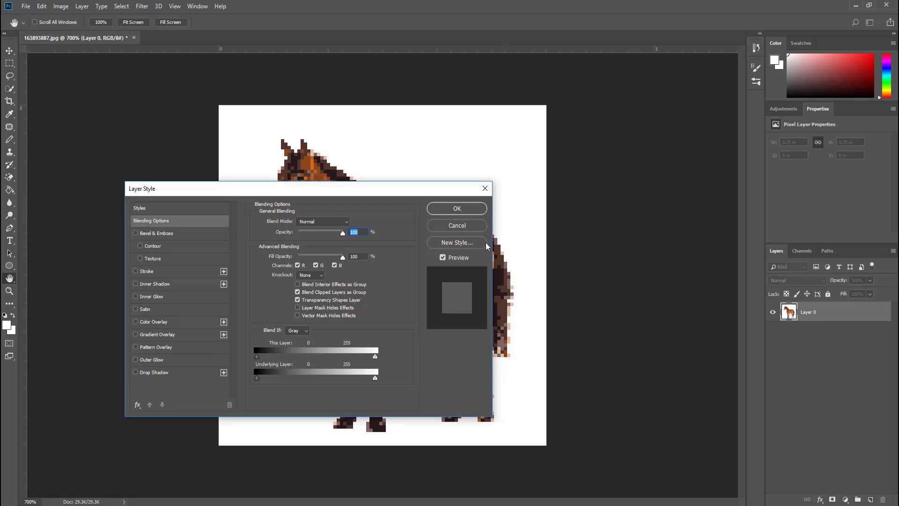
{"action": "left_click", "coordinate": [456, 225]}
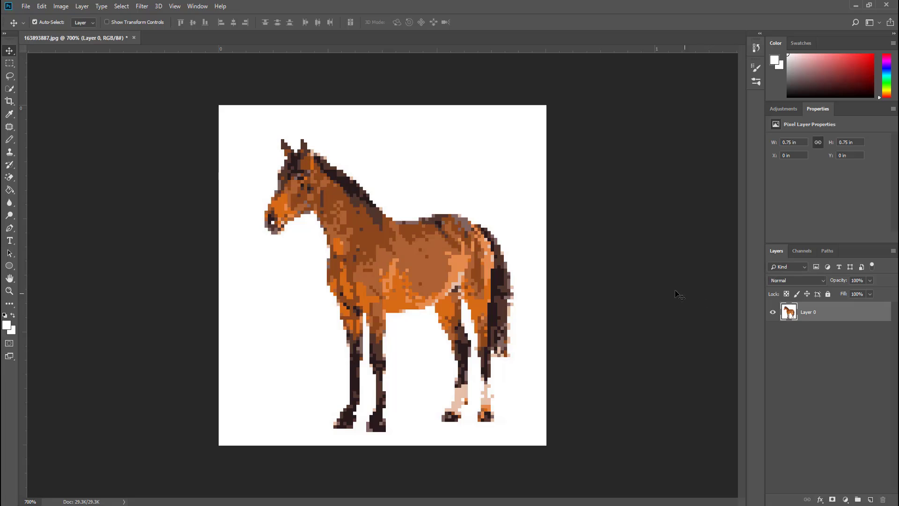
Select the white background with Color Range, delete it, and deselect
{"action": "left_click", "coordinate": [117, 8]}
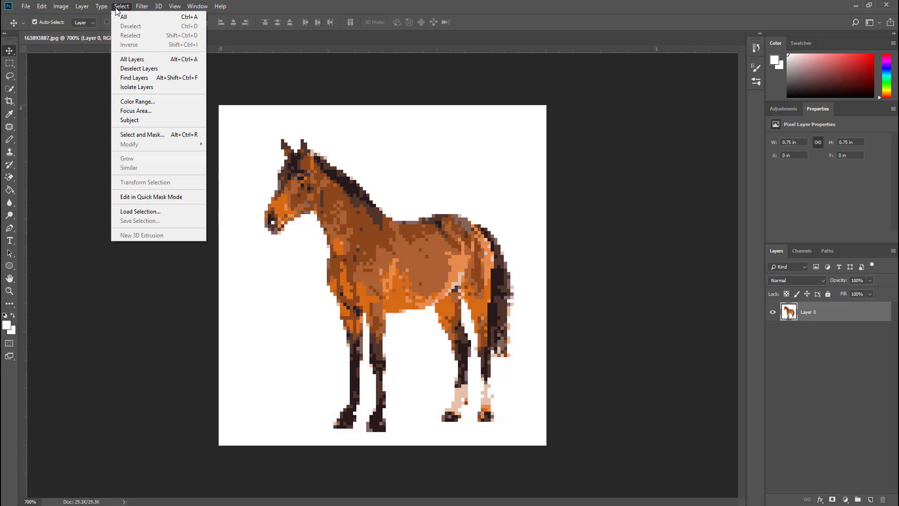
{"action": "left_click", "coordinate": [130, 101]}
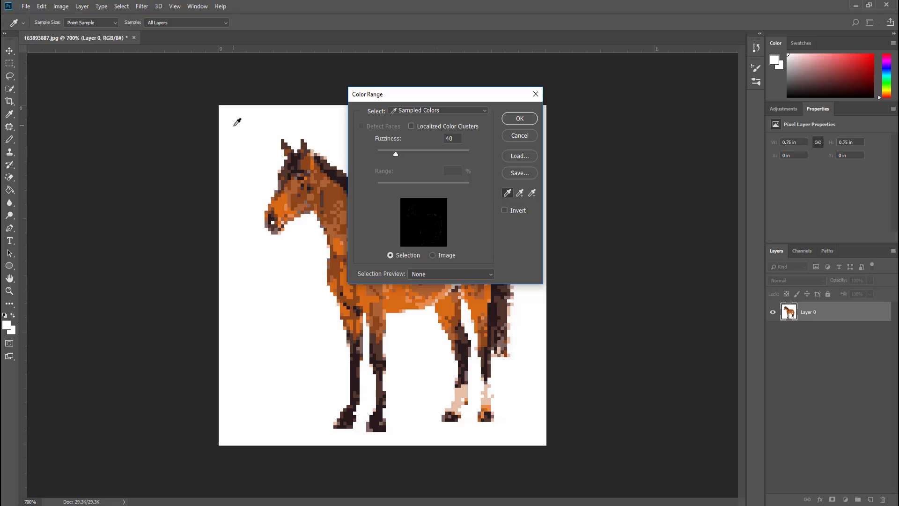
{"action": "left_click", "coordinate": [237, 123]}
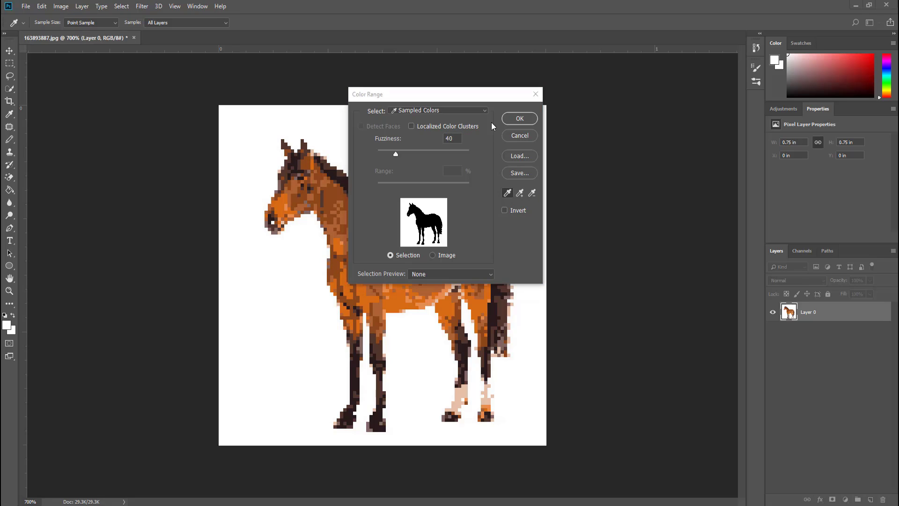
{"action": "left_click", "coordinate": [519, 118]}
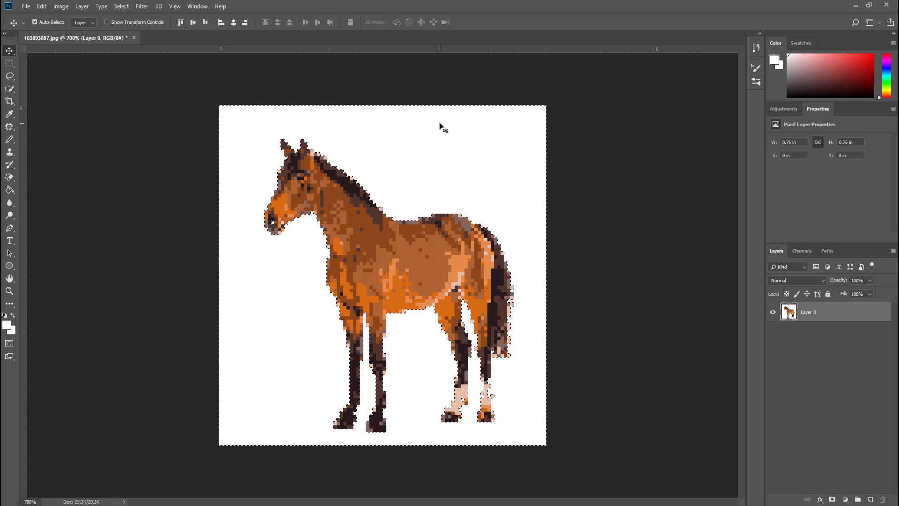
{"action": "key", "text": "Delete"}
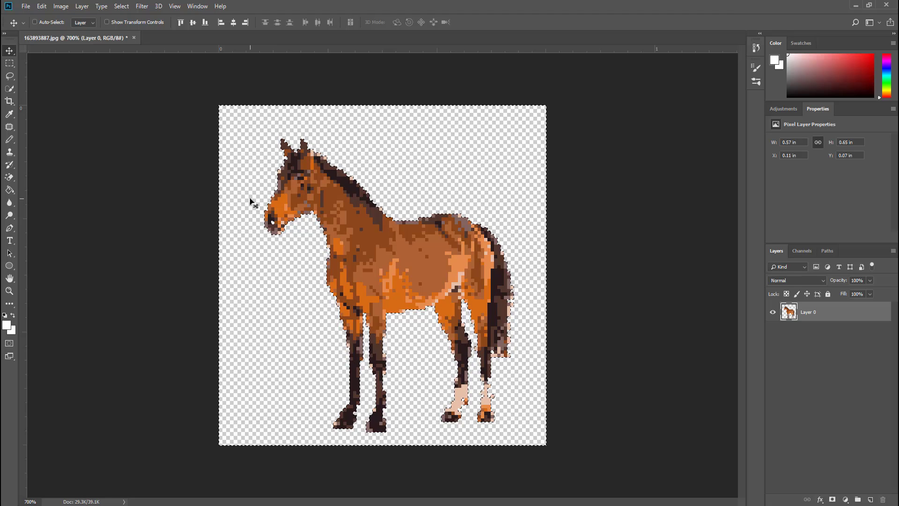
{"action": "key", "text": "ctrl+d"}
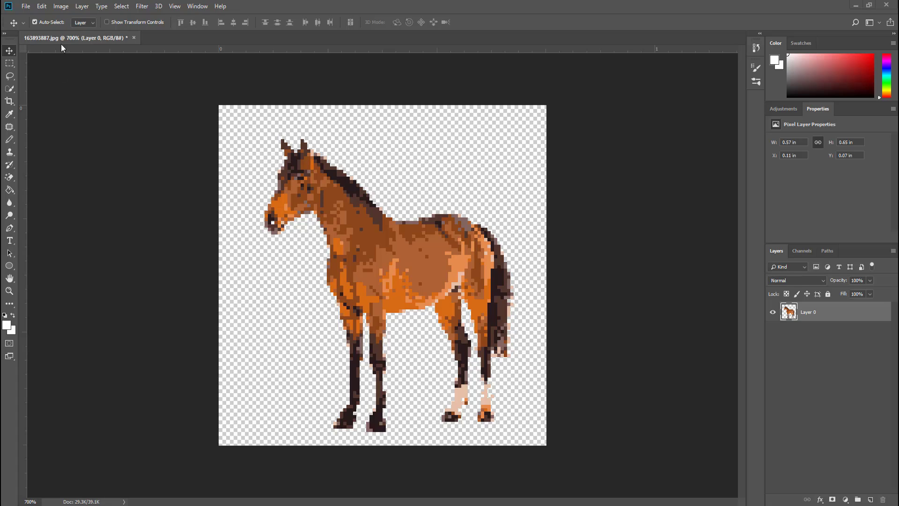
Resize the image to 700 px using Nearest Neighbor (hard edges) resampling
{"action": "left_click", "coordinate": [61, 9]}
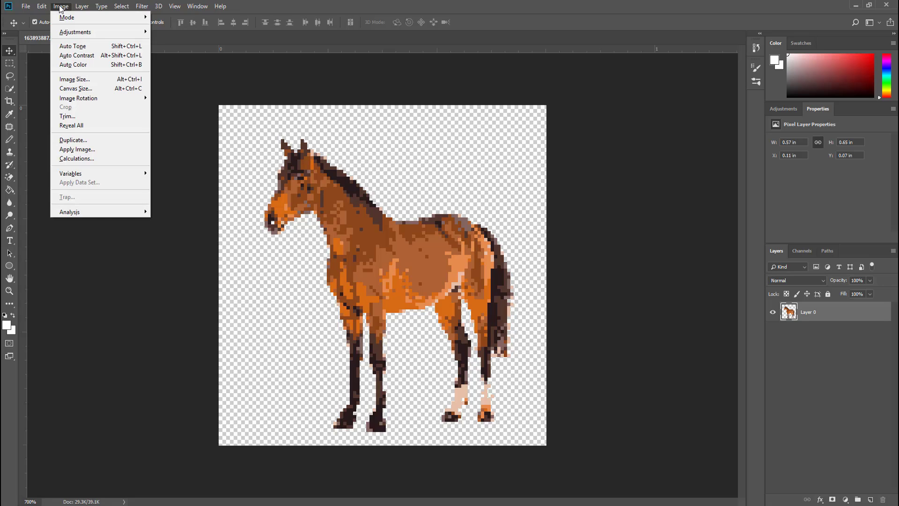
{"action": "left_click", "coordinate": [74, 79]}
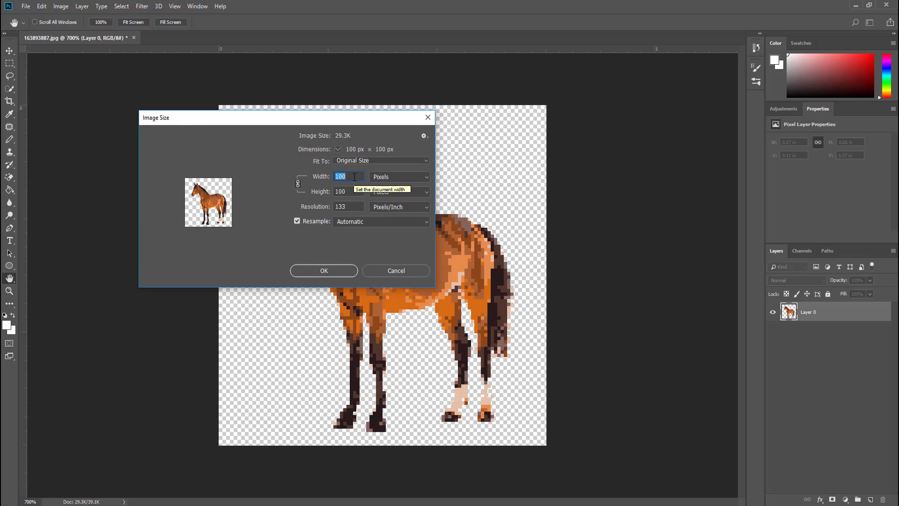
{"action": "type", "text": "700"}
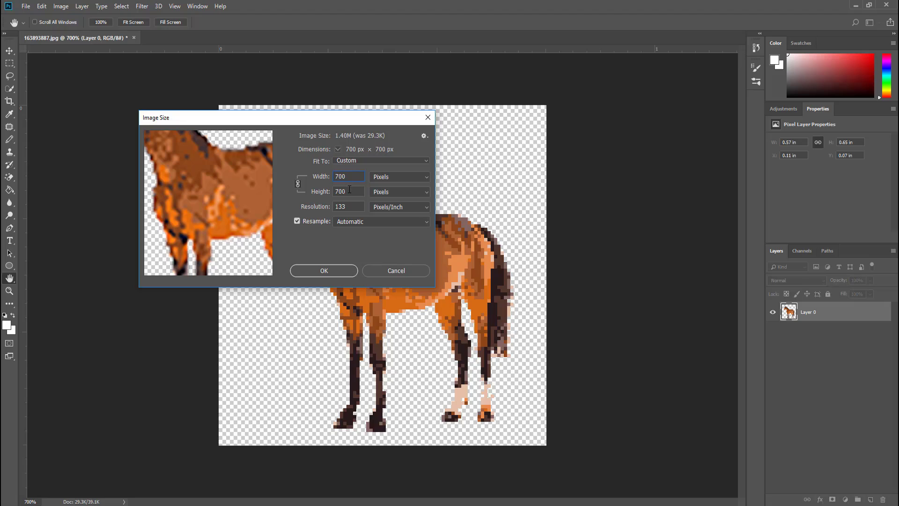
{"action": "left_click", "coordinate": [366, 222]}
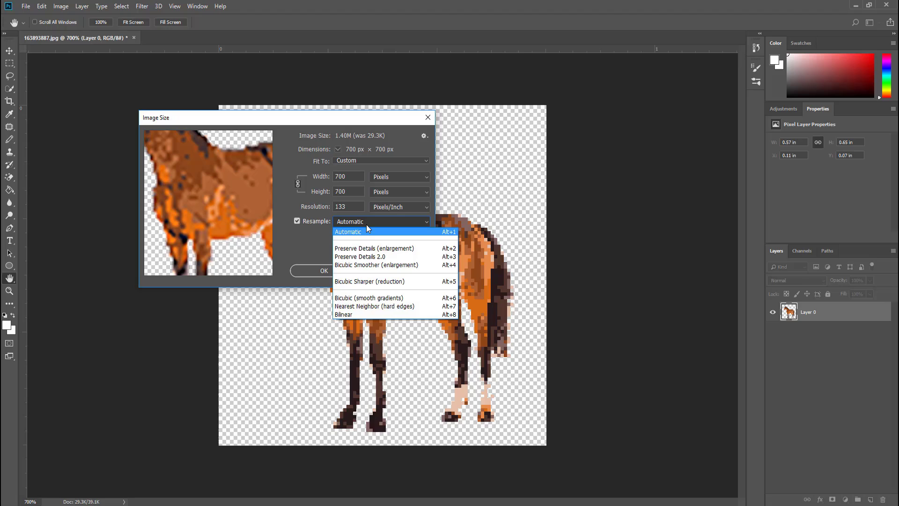
{"action": "left_click", "coordinate": [380, 305]}
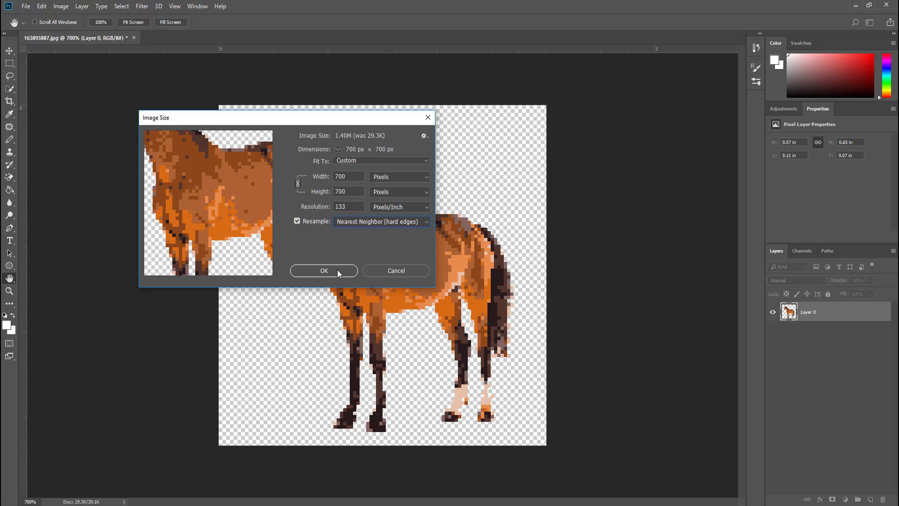
{"action": "left_click", "coordinate": [324, 271]}
{"action": "key", "text": "v"}
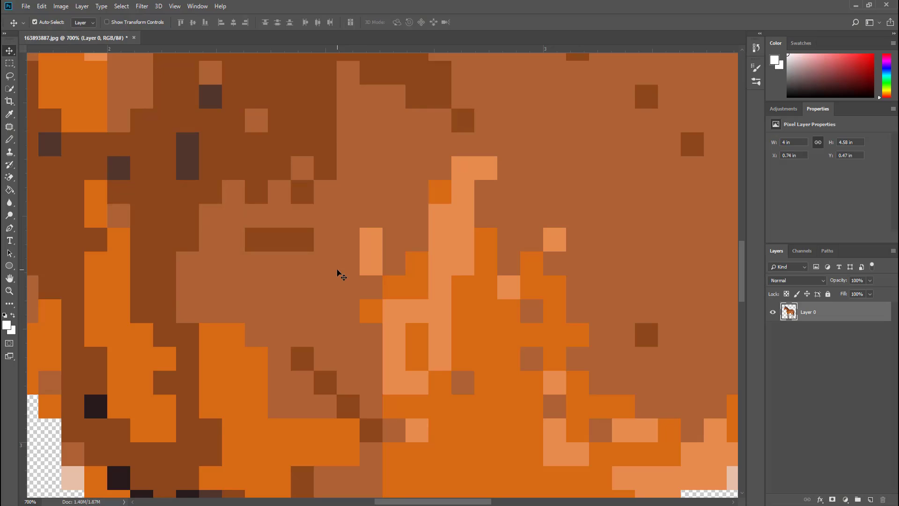
{"action": "key", "text": "ctrl+minus"}
{"action": "key", "text": "ctrl+minus"}
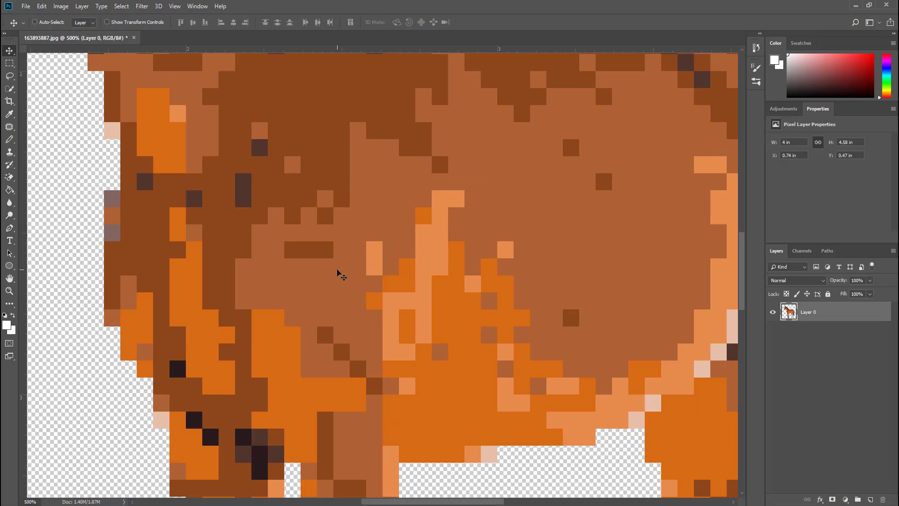
{"action": "key", "text": "ctrl+minus"}
{"action": "key", "text": "ctrl+minus"}
{"action": "key", "text": "ctrl+minus"}
{"action": "key", "text": "ctrl+minus"}
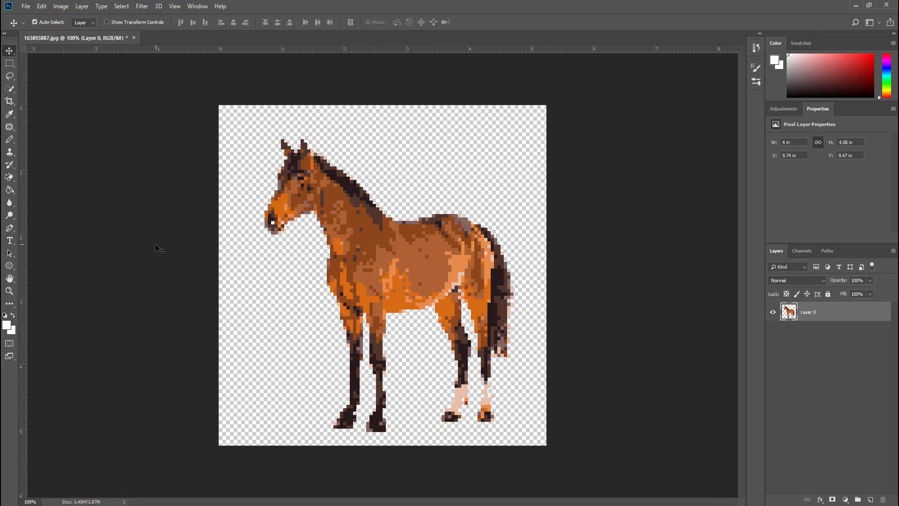
Set Save for Web (Legacy) to the PNG-24 preset with Nearest Neighbor quality
{"action": "left_click", "coordinate": [26, 7]}
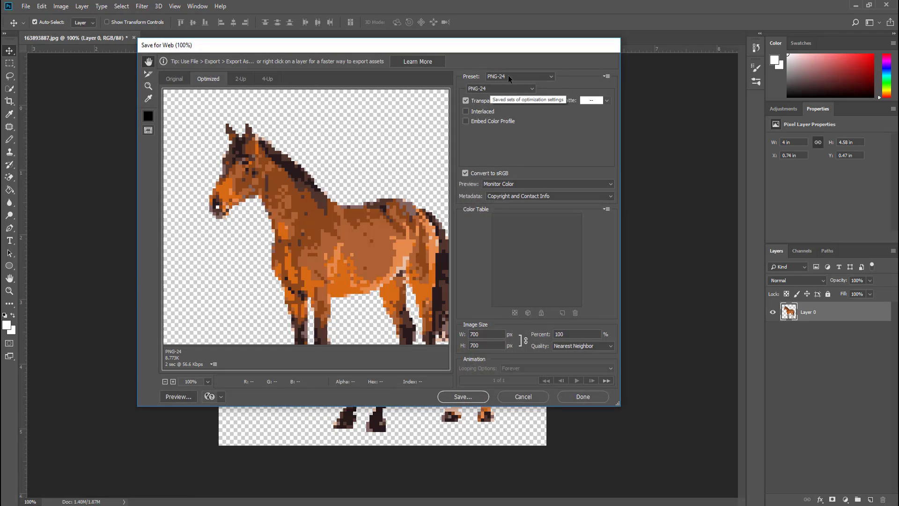
{"action": "left_click", "coordinate": [509, 78]}
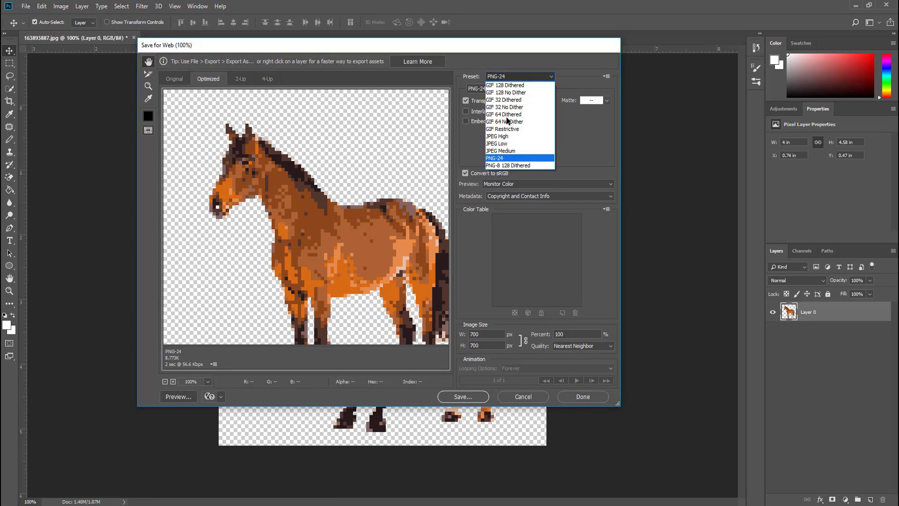
{"action": "left_click", "coordinate": [496, 161]}
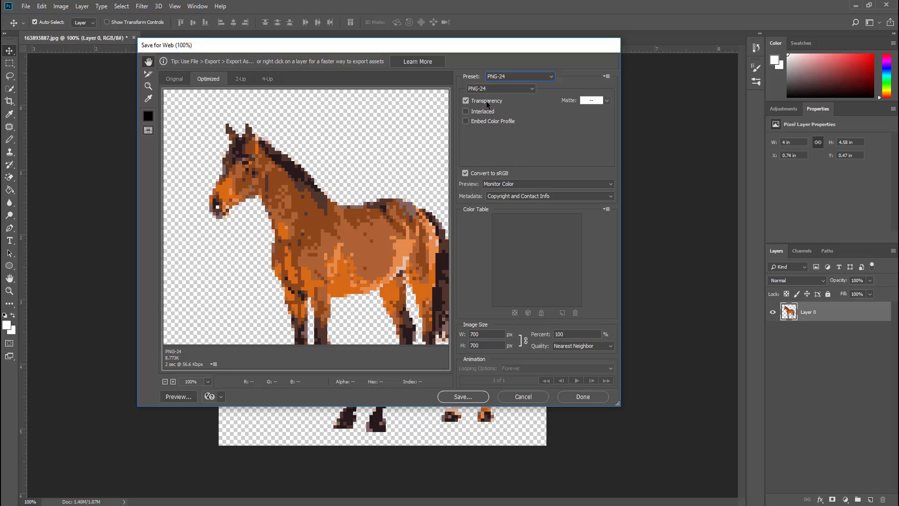
{"action": "left_click", "coordinate": [582, 347]}
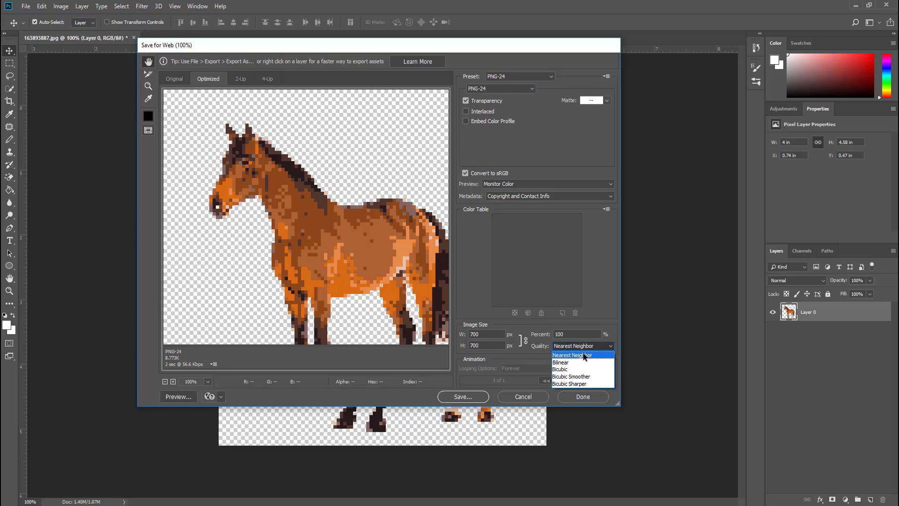
{"action": "left_click", "coordinate": [584, 355]}
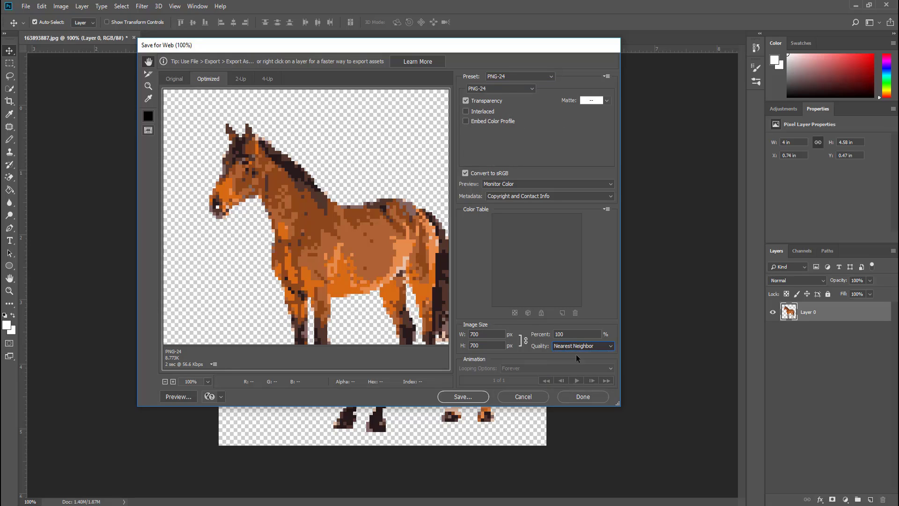
Save the PNG to the Desktop as 'Hourse-Pixel.png'
{"action": "left_click", "coordinate": [465, 397]}
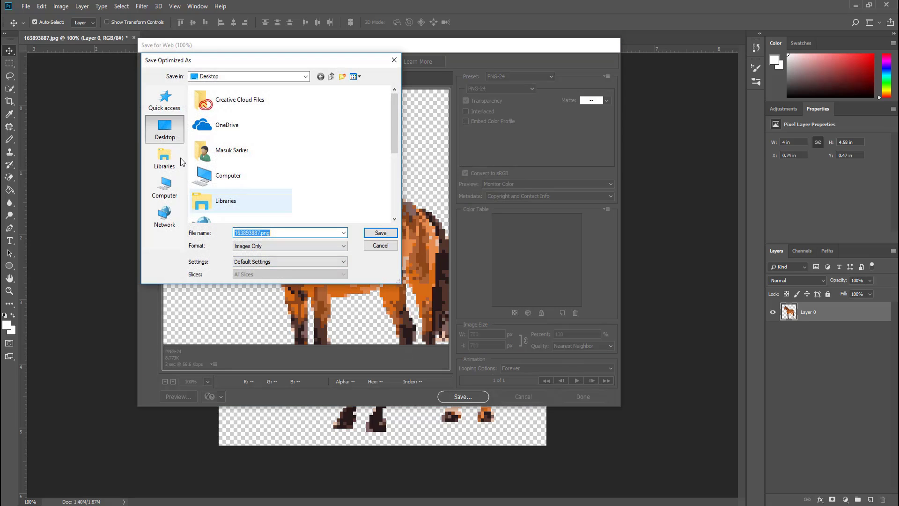
{"action": "left_click", "coordinate": [261, 234]}
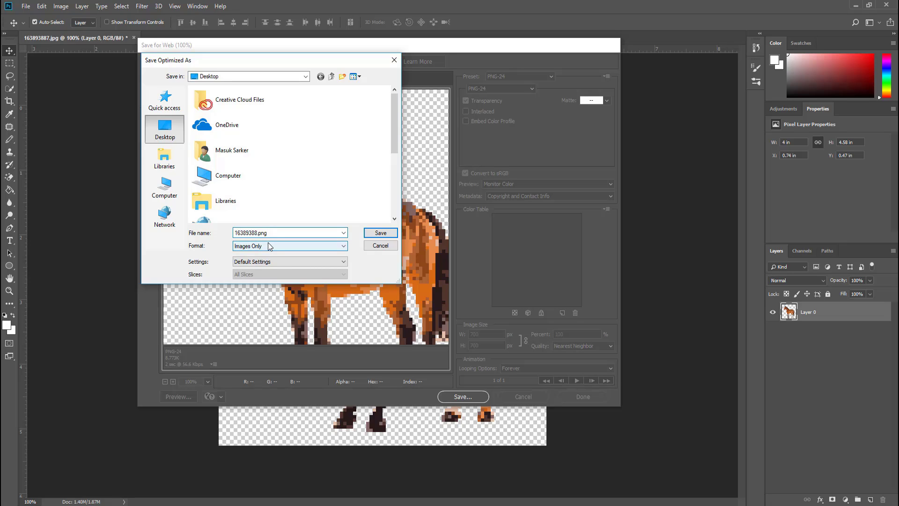
{"action": "key", "text": "BackSpace"}
{"action": "key", "text": "BackSpace"}
{"action": "key", "text": "BackSpace"}
{"action": "type", "text": "Hourse Pixel"}
{"action": "left_click", "coordinate": [373, 237]}
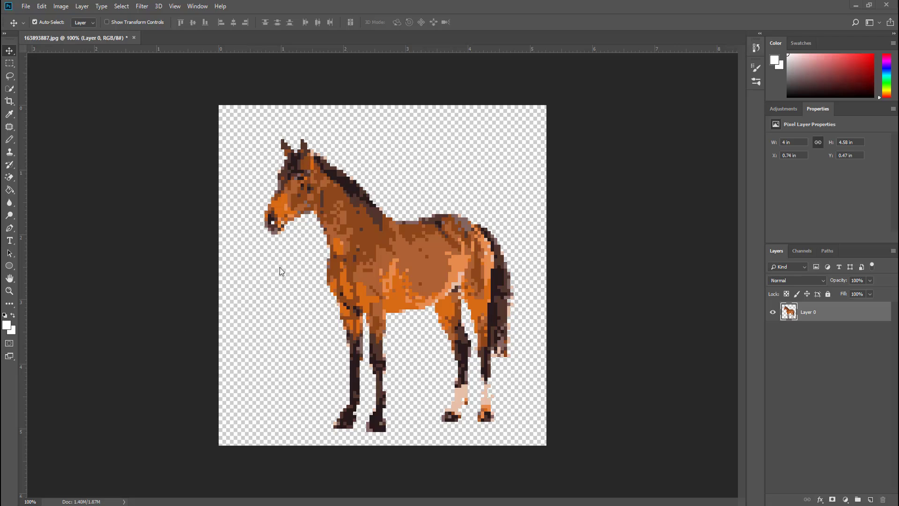
Minimize Photoshop and open Hourse-Pixel.png from the desktop
{"action": "left_click", "coordinate": [856, 5]}
{"action": "double_click", "coordinate": [18, 165]}
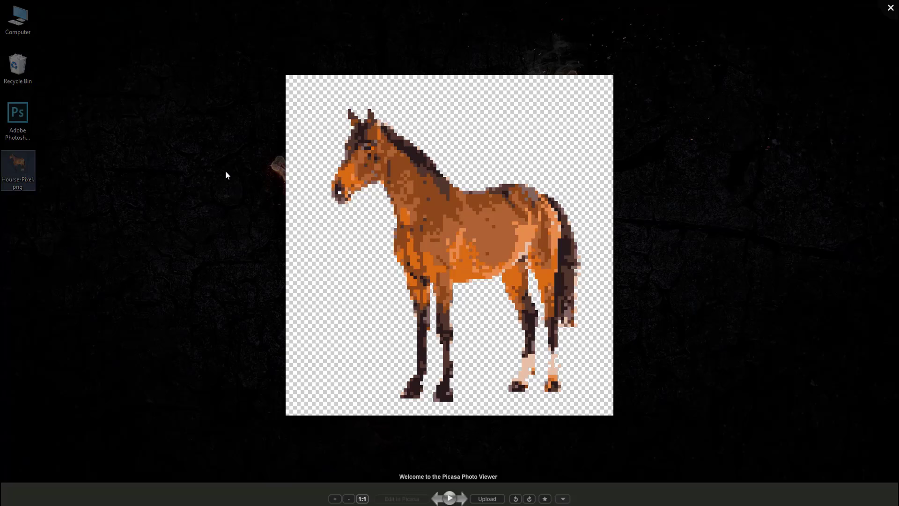